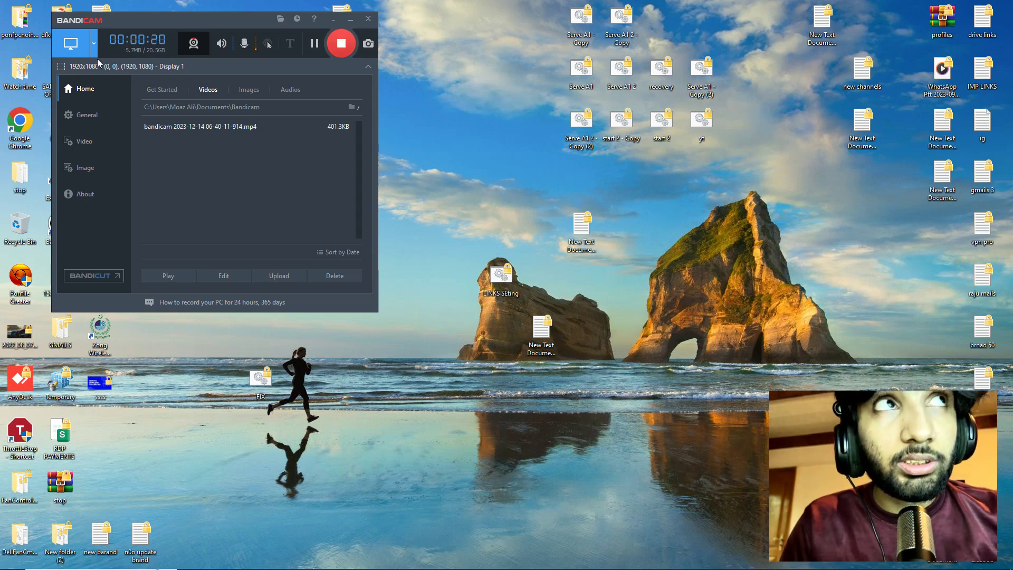
double_click(184, 19)
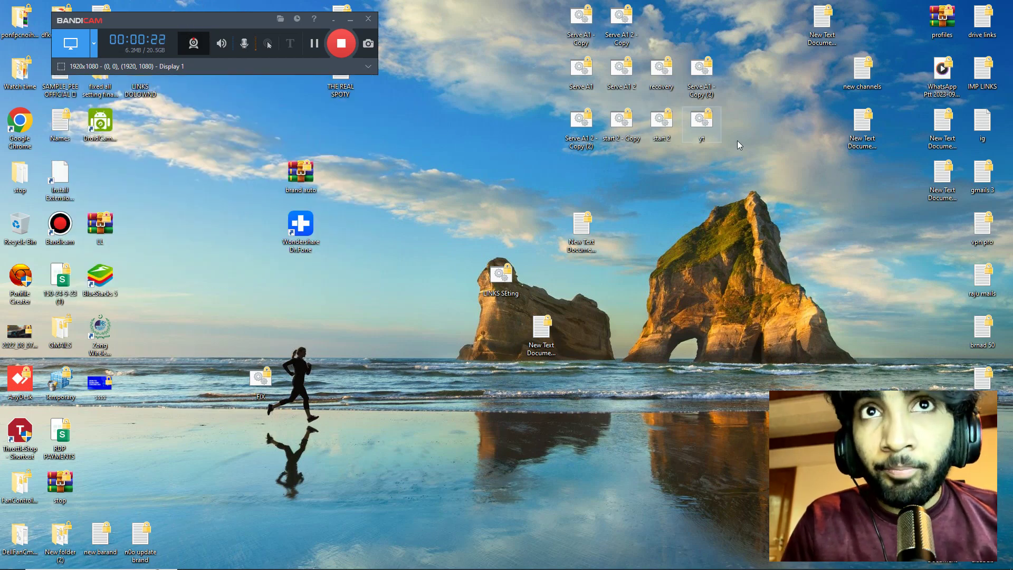
right_click(705, 124)
left_click(761, 77)
right_click(760, 77)
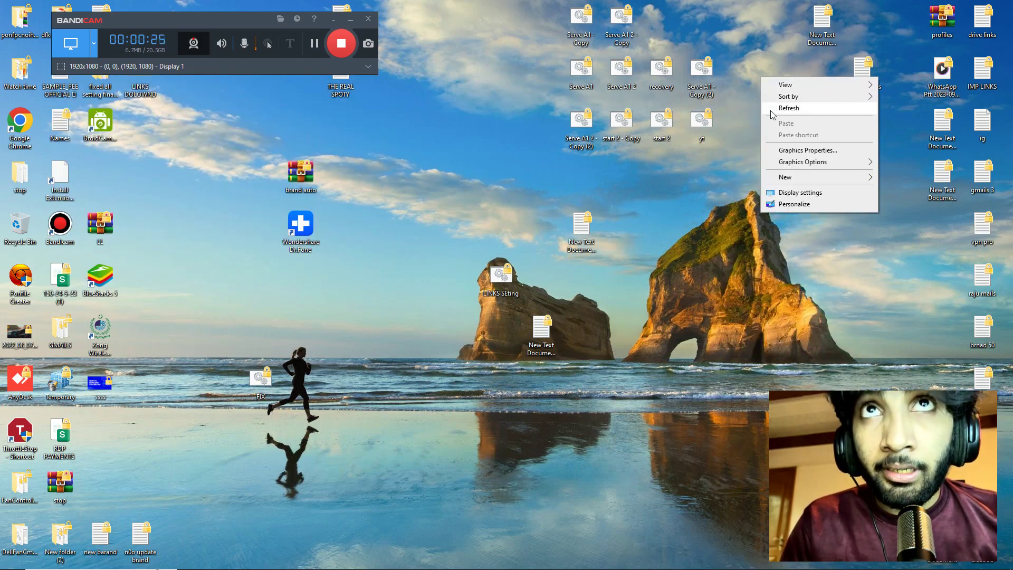
left_click(771, 110)
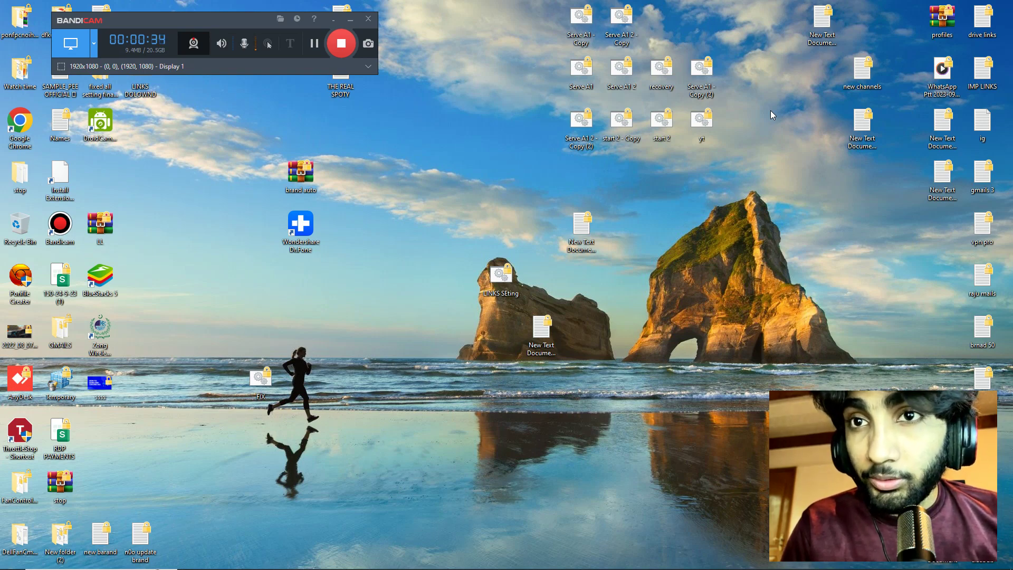
right_click(798, 103)
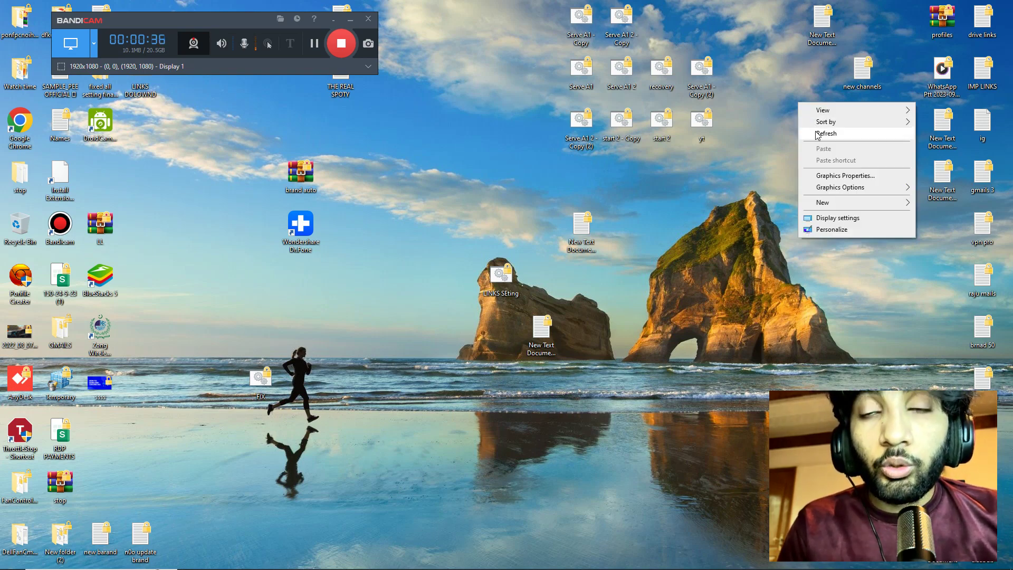
left_click(816, 131)
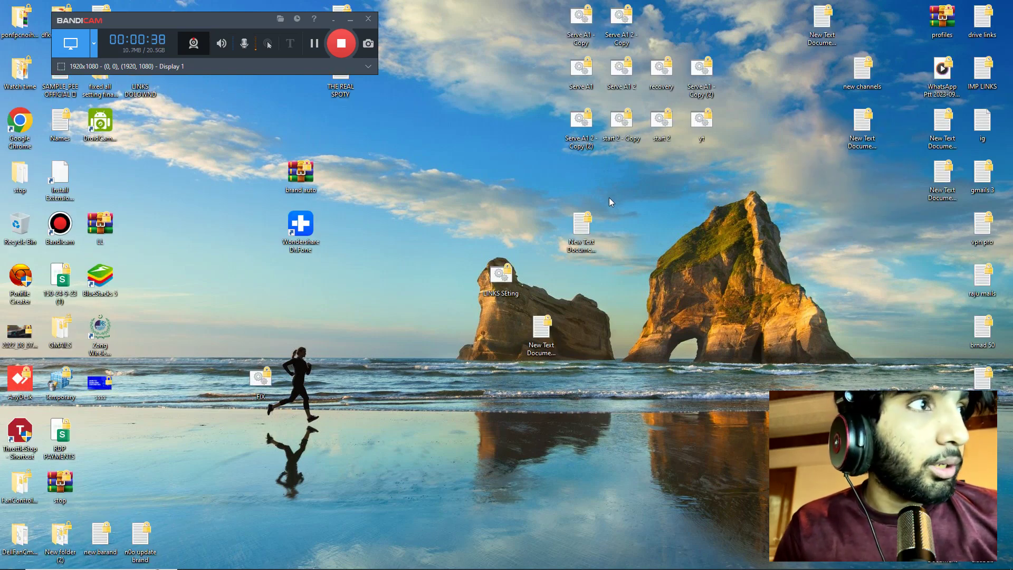
left_click(104, 281)
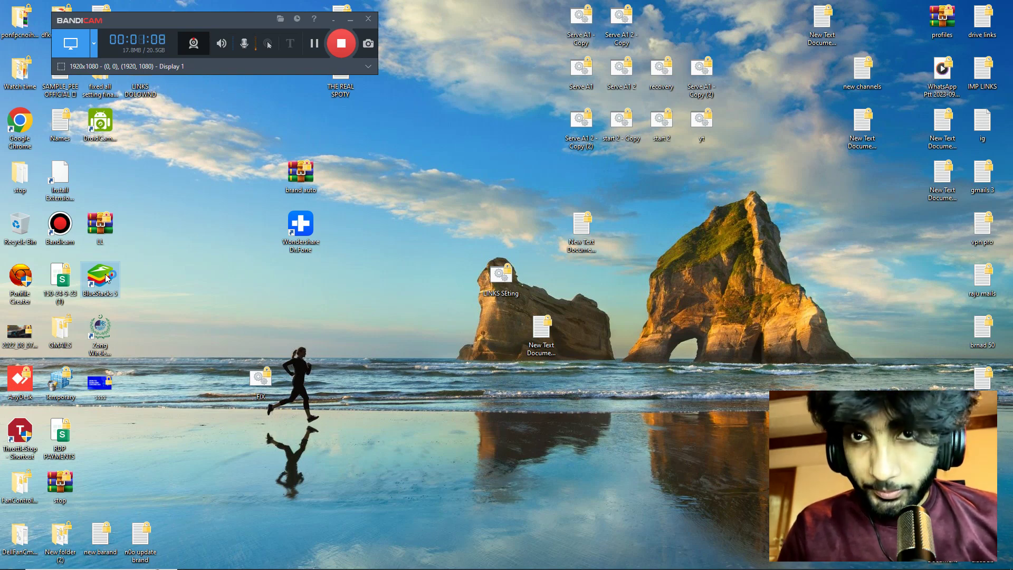
Open the list of installed programs in Control Panel and try to uninstall BlueStacks 5.
left_click(12, 559)
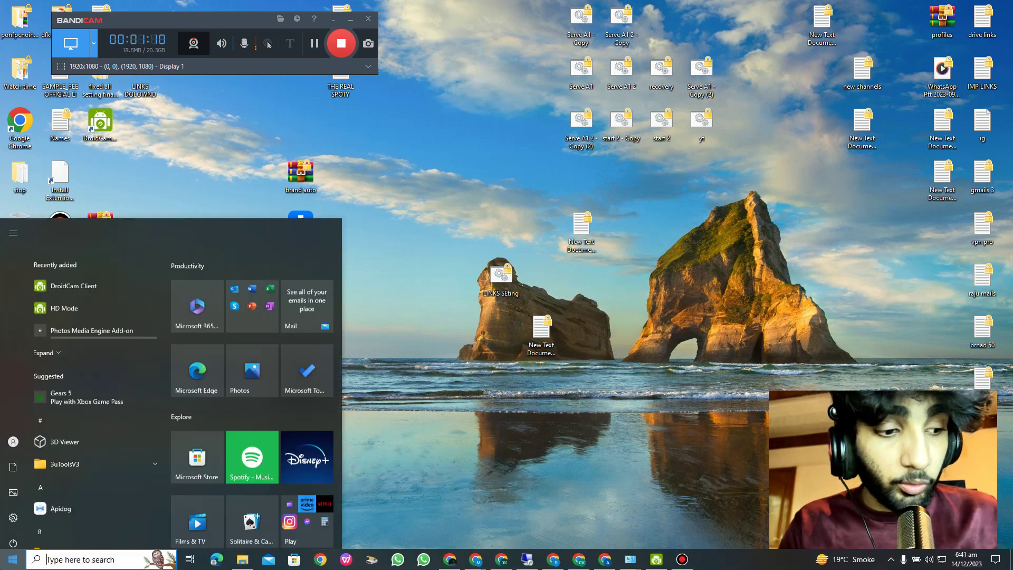
type("co")
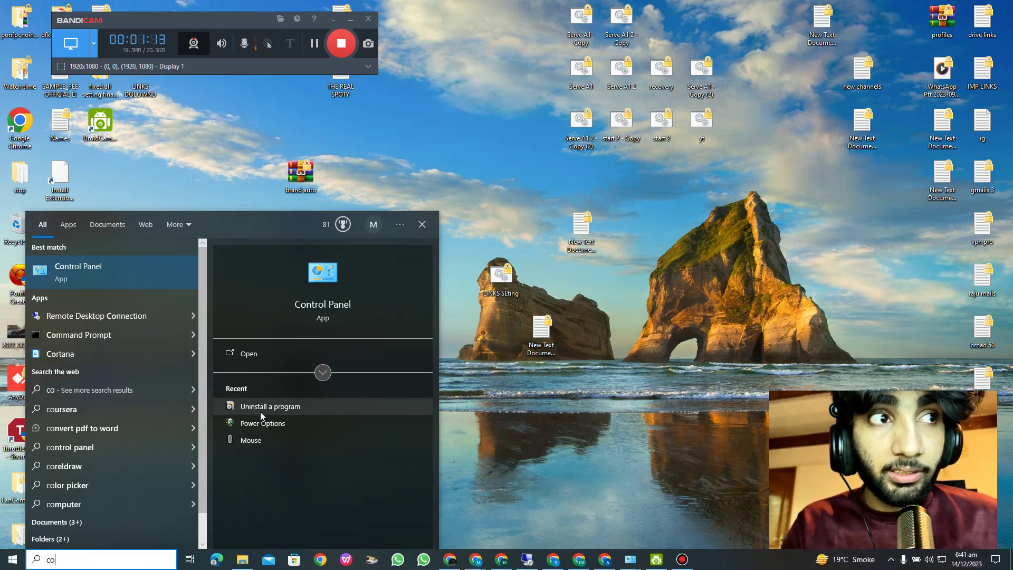
left_click(265, 407)
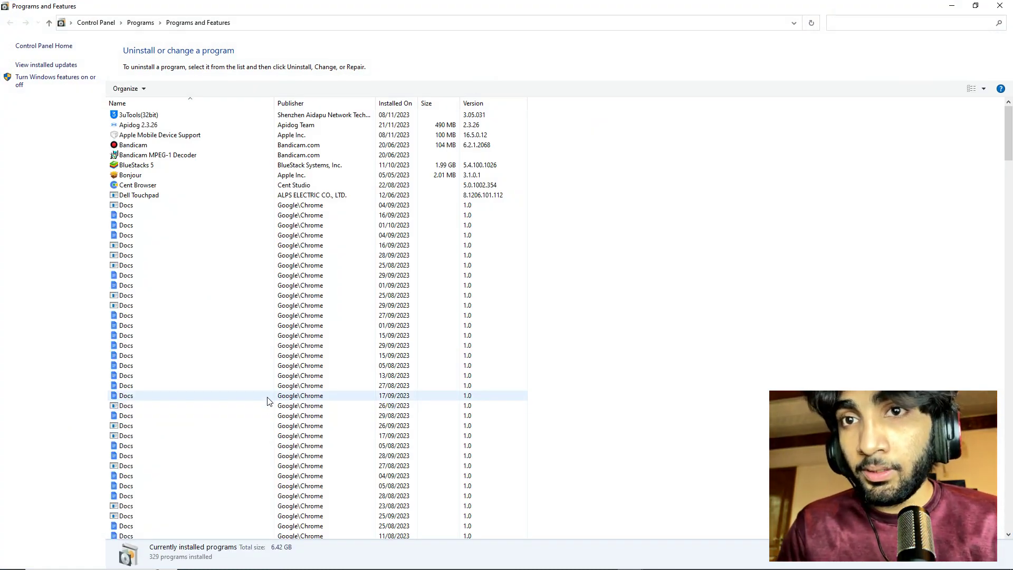
right_click(184, 165)
left_click(200, 175)
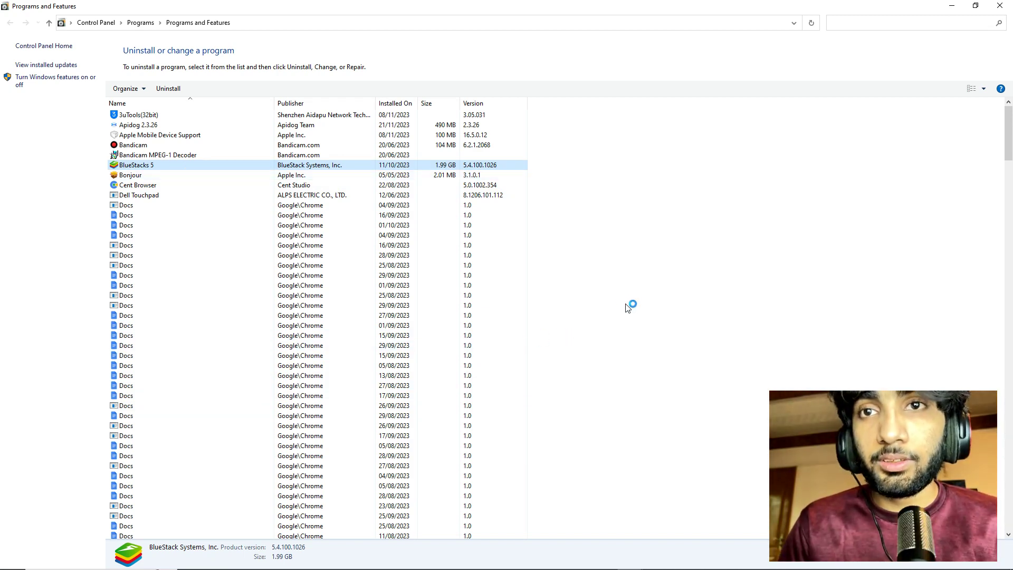
Restore and rearrange the Programs and Features window, retry uninstalling BlueStacks 5 there, and close the window.
left_click(977, 5)
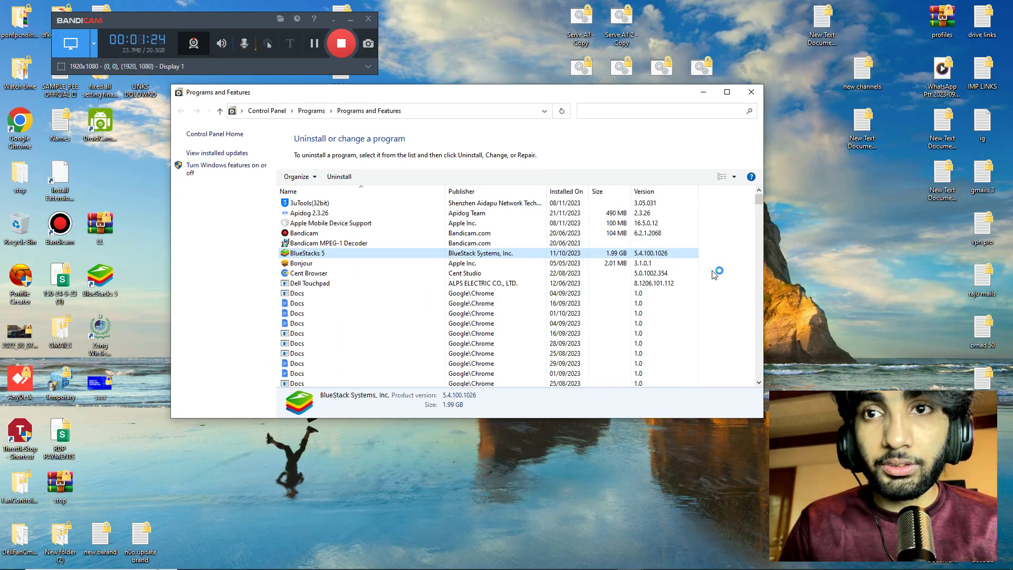
left_click_drag(637, 85, 637, 1)
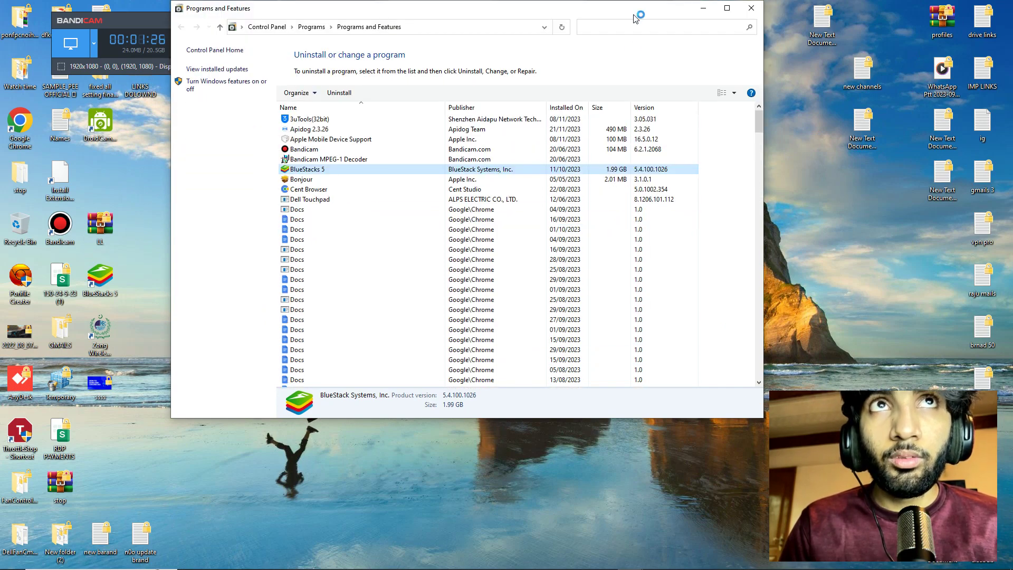
left_click_drag(401, 417, 401, 569)
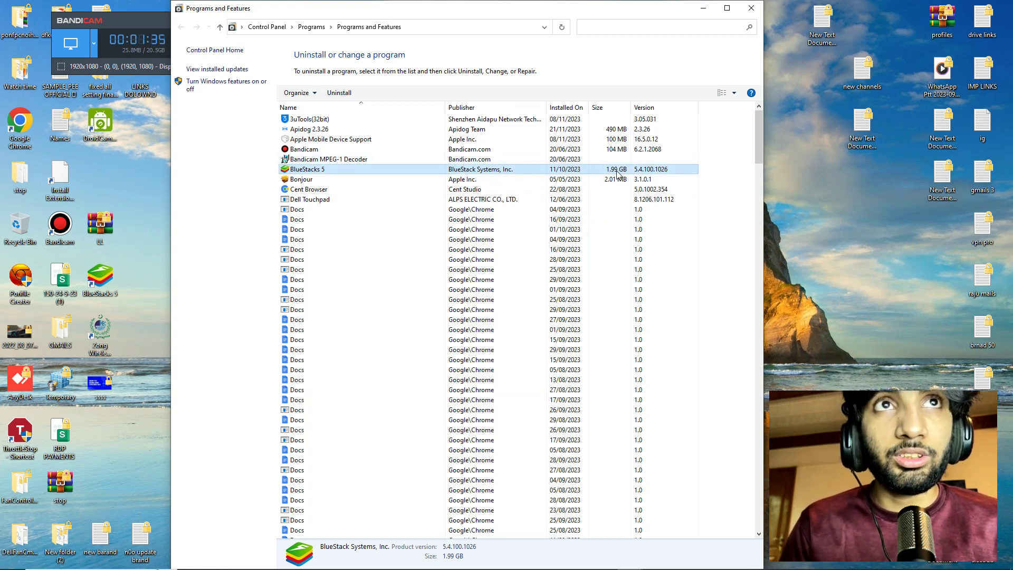
right_click(591, 169)
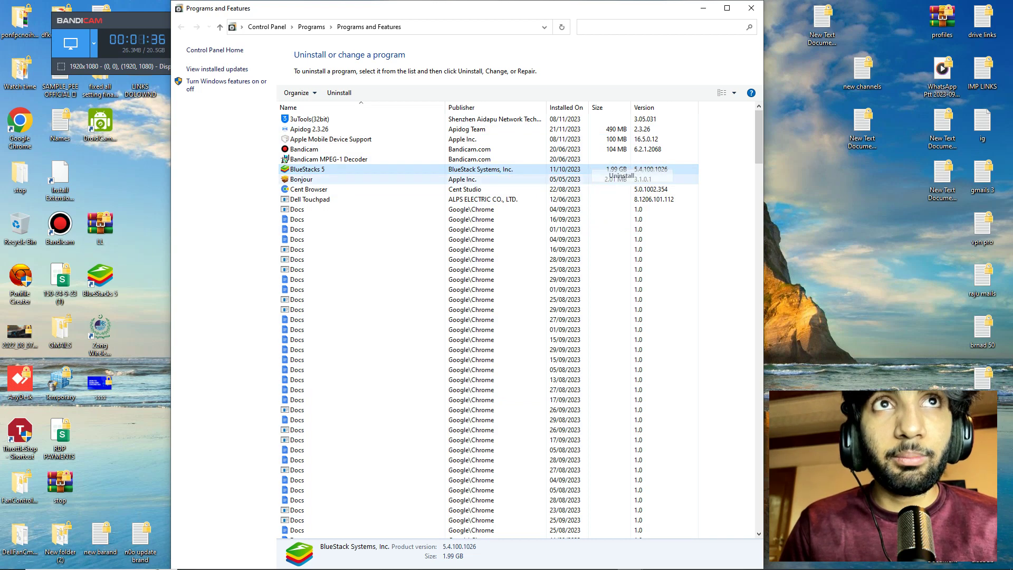
left_click_drag(496, 1, 436, 53)
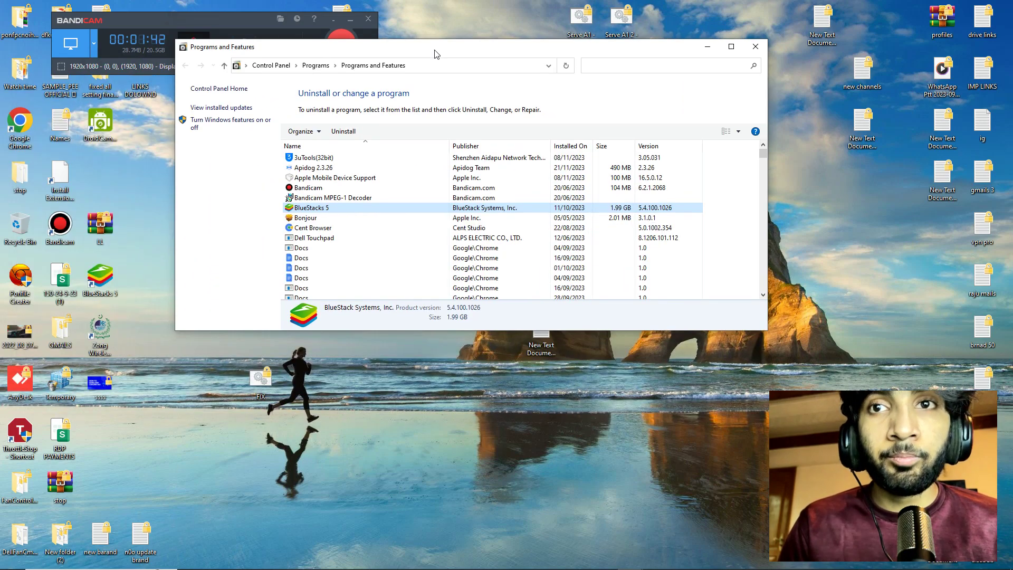
right_click(674, 207)
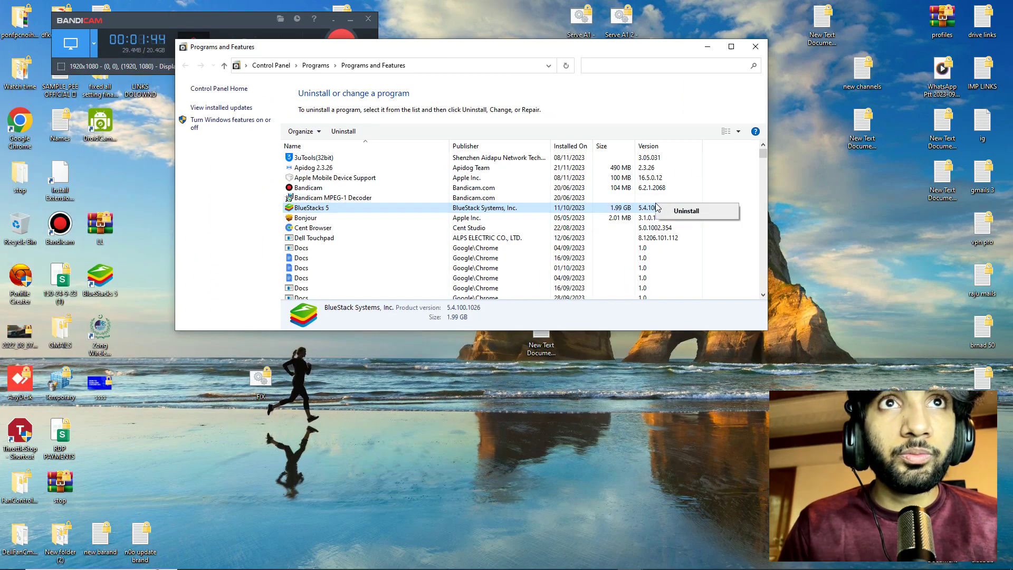
left_click(674, 213)
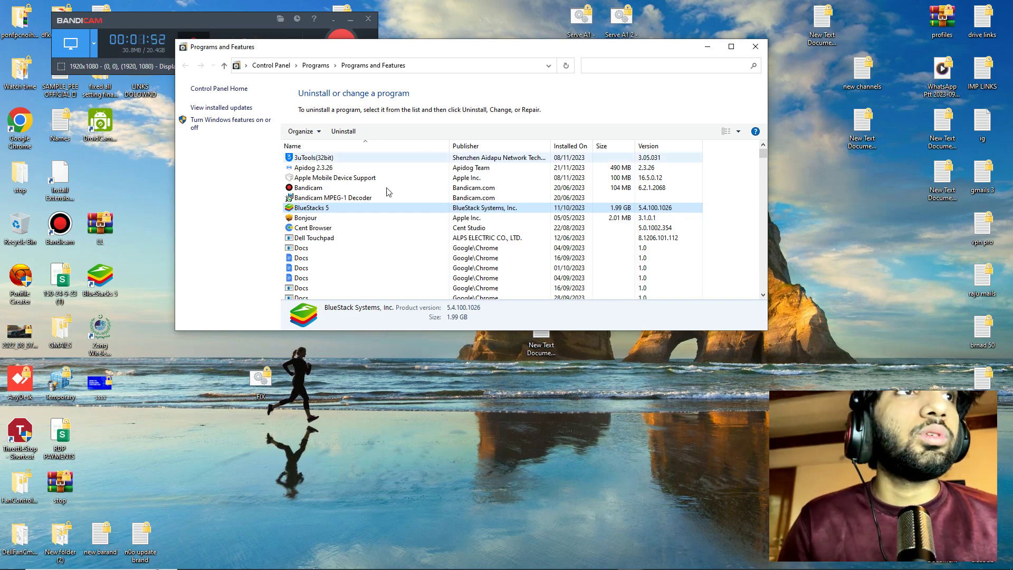
left_click(755, 46)
Try to uninstall BlueStacks 5 through the Add or remove programs settings, and close Settings.
key("super")
type("app")
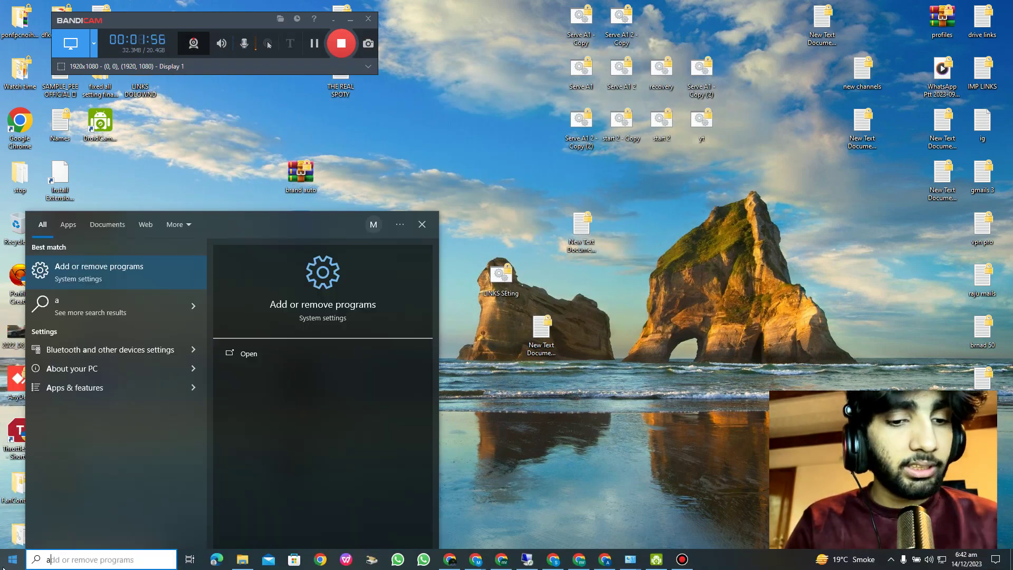
left_click(118, 269)
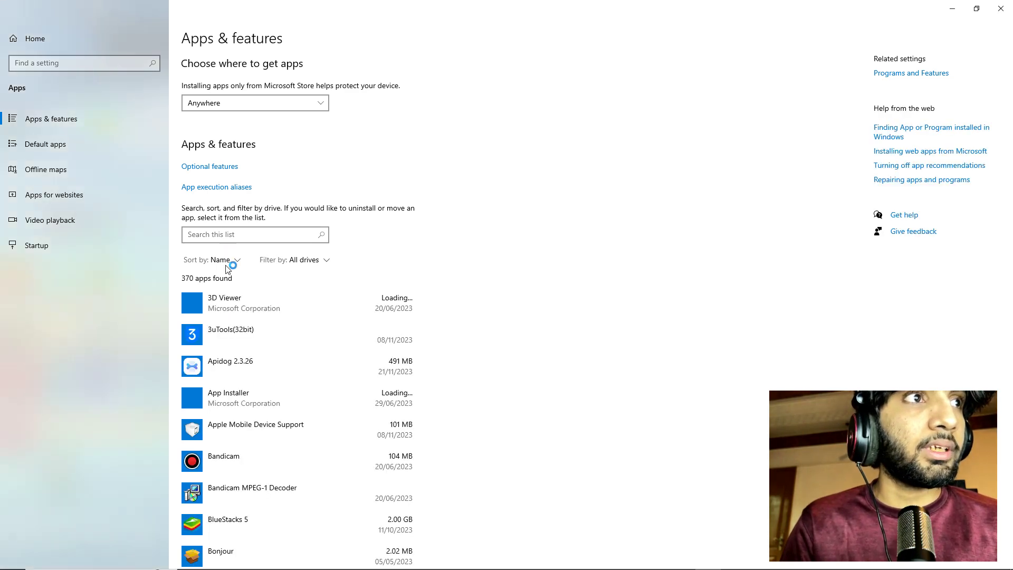
scroll(239, 330, "down", 3)
left_click(254, 356)
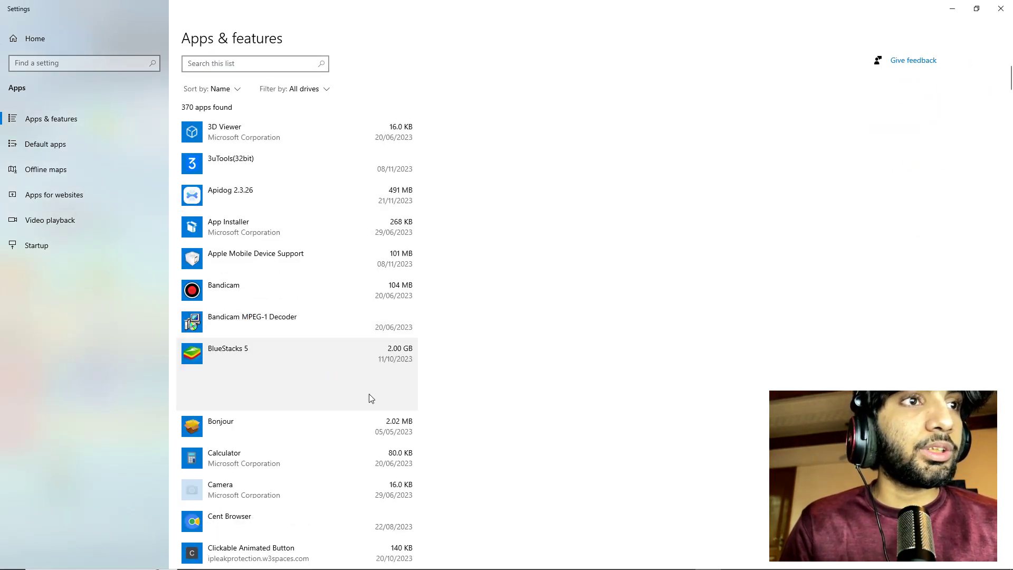
left_click(381, 396)
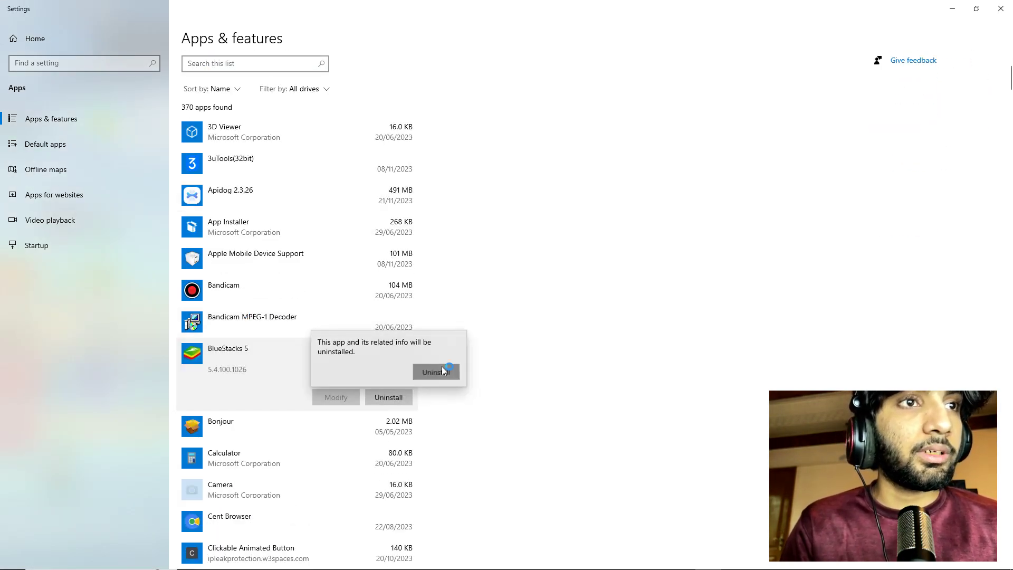
left_click(442, 371)
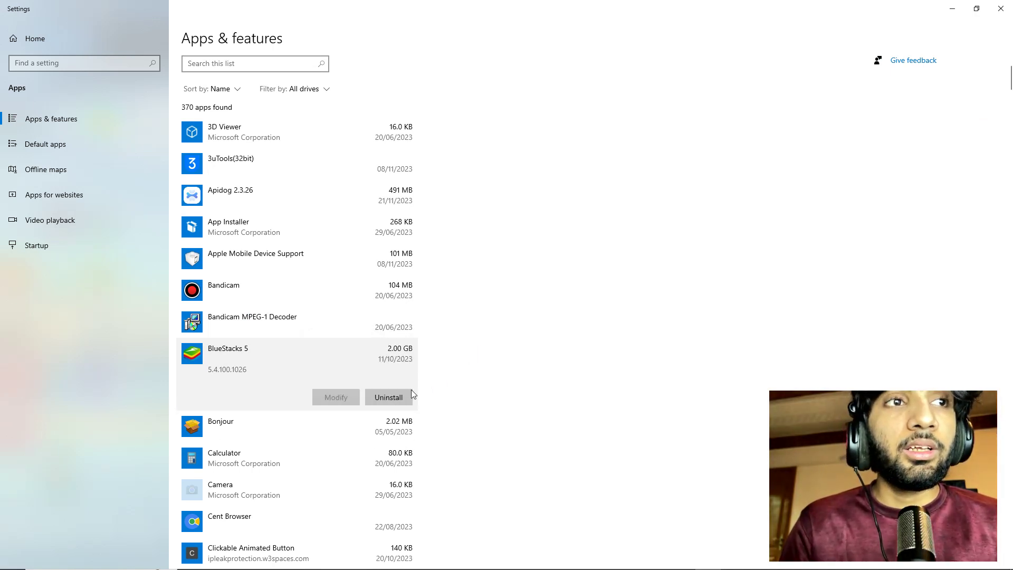
mouse_move(499, 568)
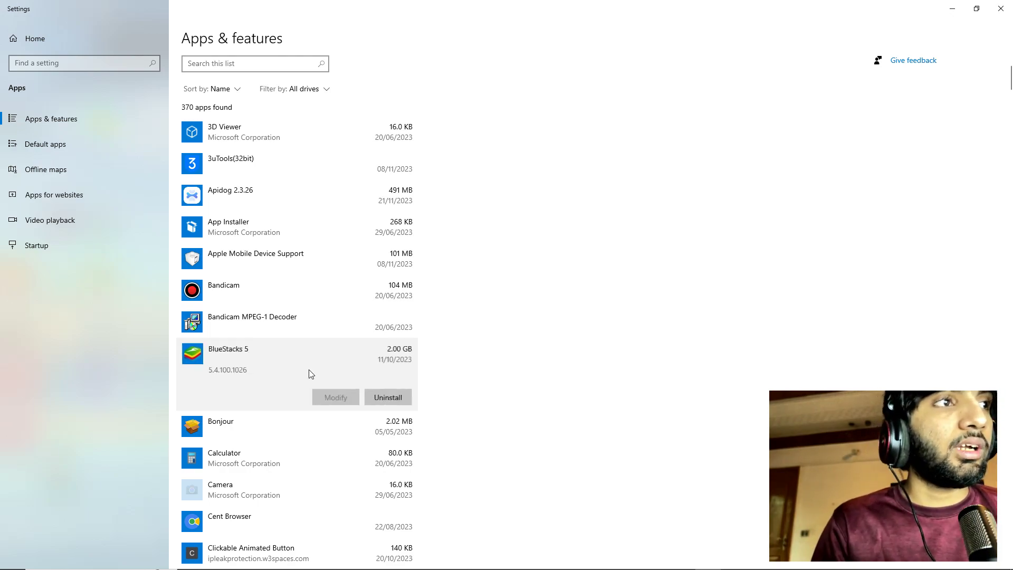
left_click(1001, 9)
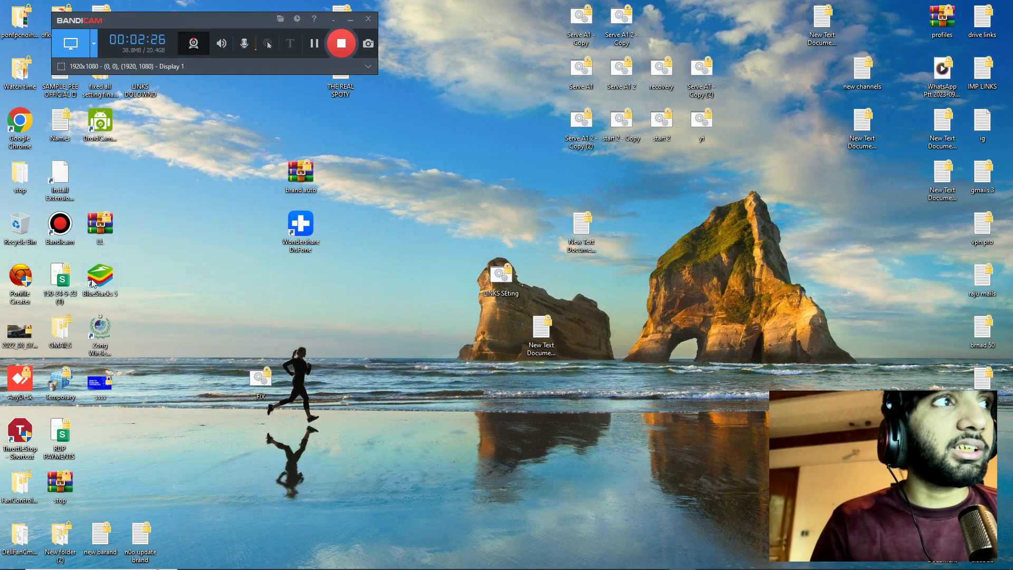
Open the properties of the BlueStacks 5 desktop shortcut and go to its file location.
right_click(83, 263)
left_click(132, 535)
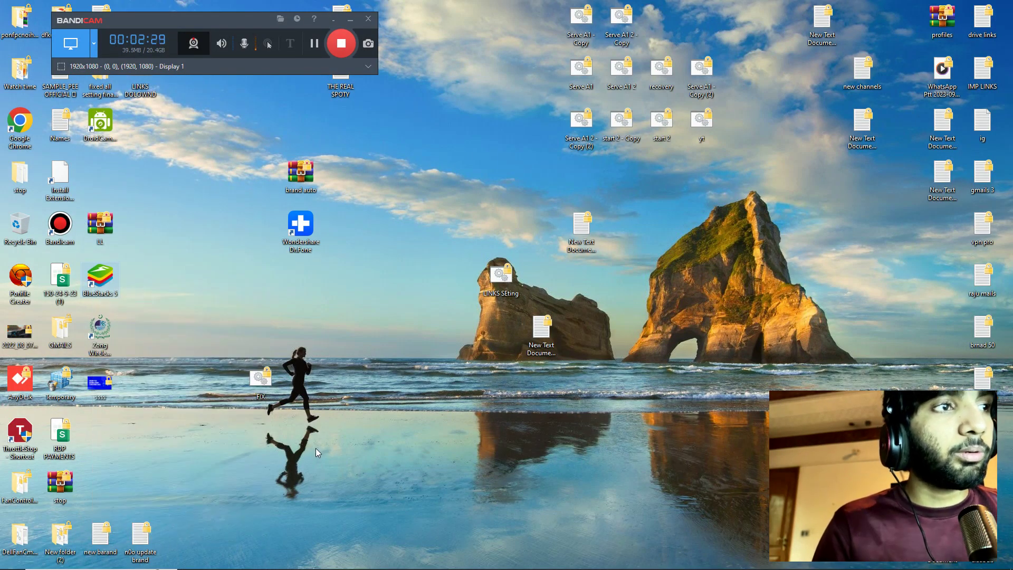
left_click(137, 471)
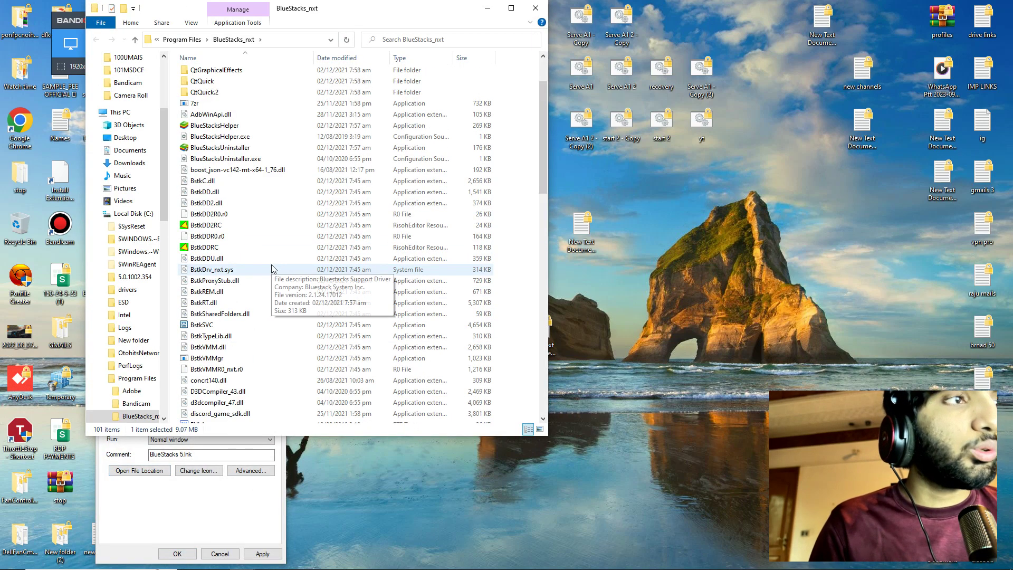
Run BlueStacksUninstaller from the BlueStacks_nxt program folder and confirm uninstalling BlueStacks without giving a reason.
scroll(274, 271, "down", 15)
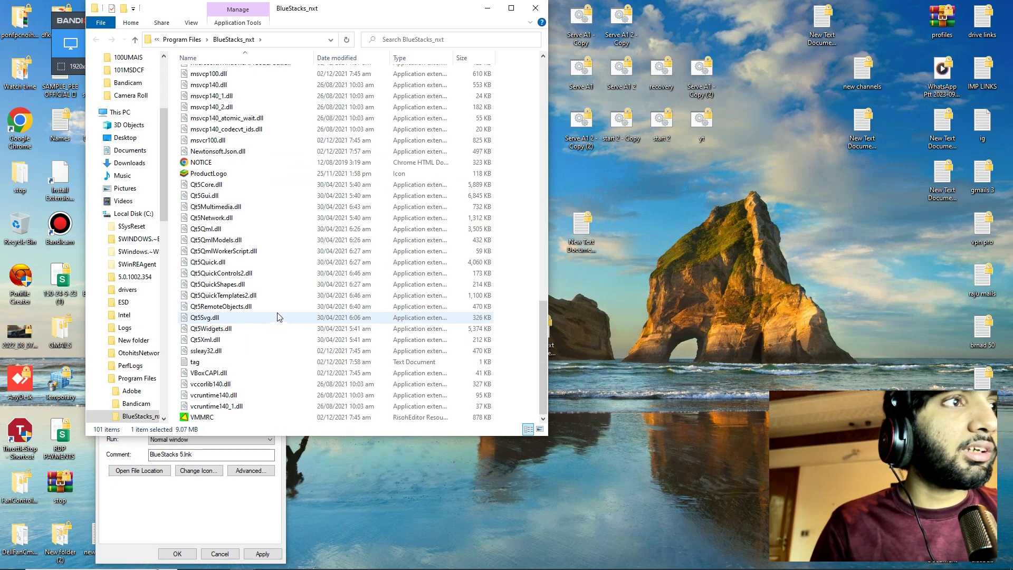
scroll(274, 235, "up", 14)
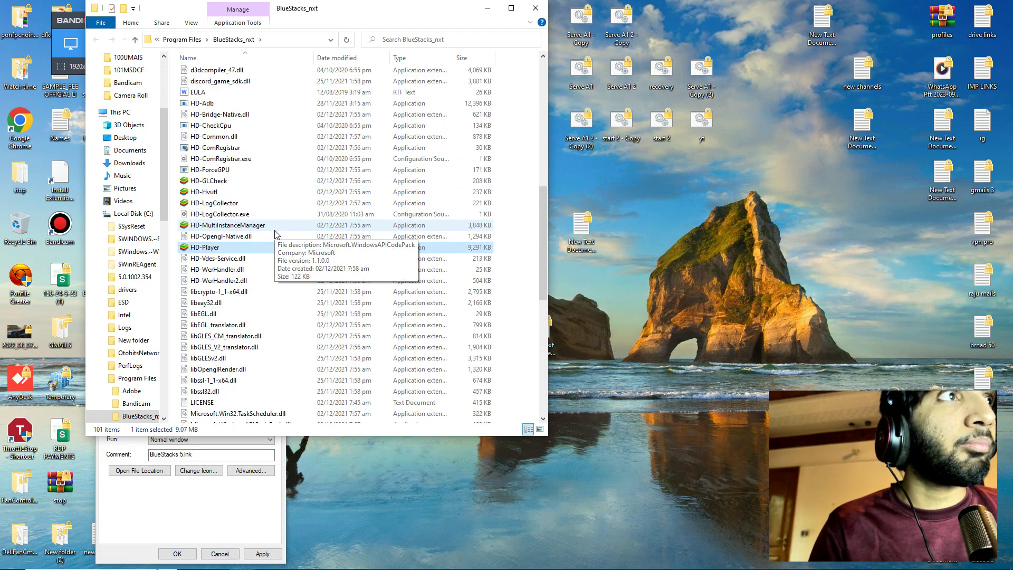
key("super+Up")
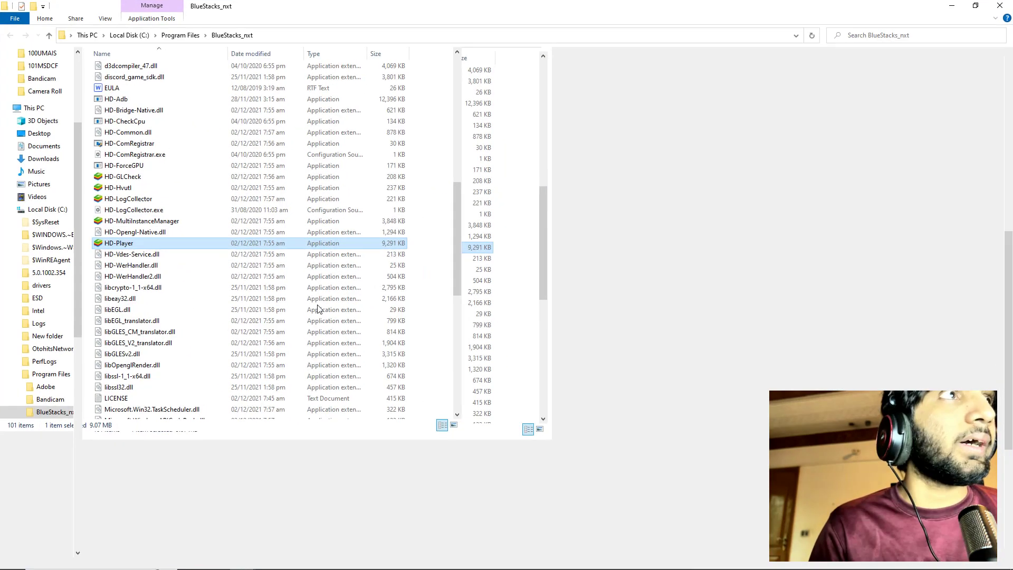
scroll(318, 283, "up", 12)
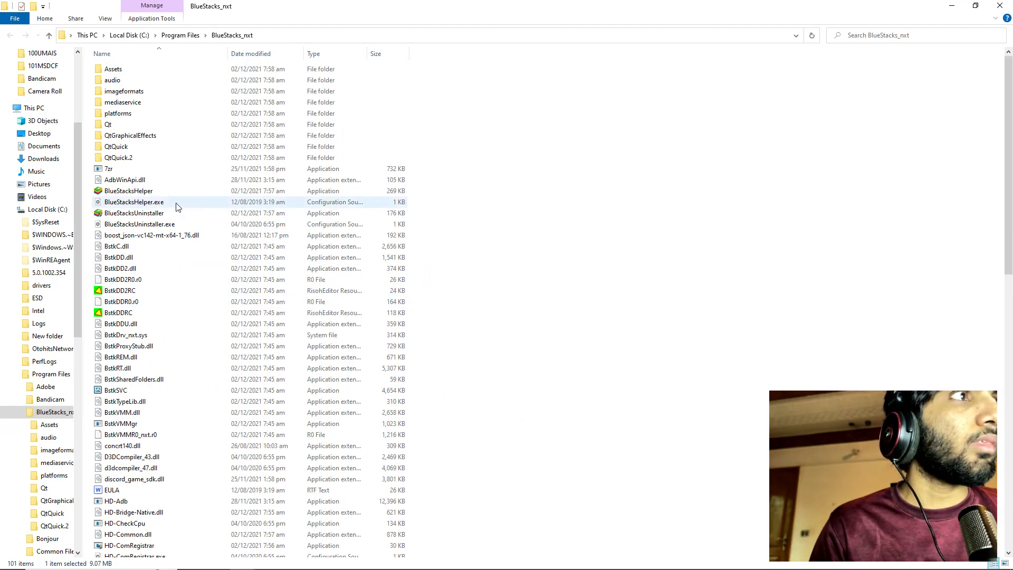
double_click(177, 217)
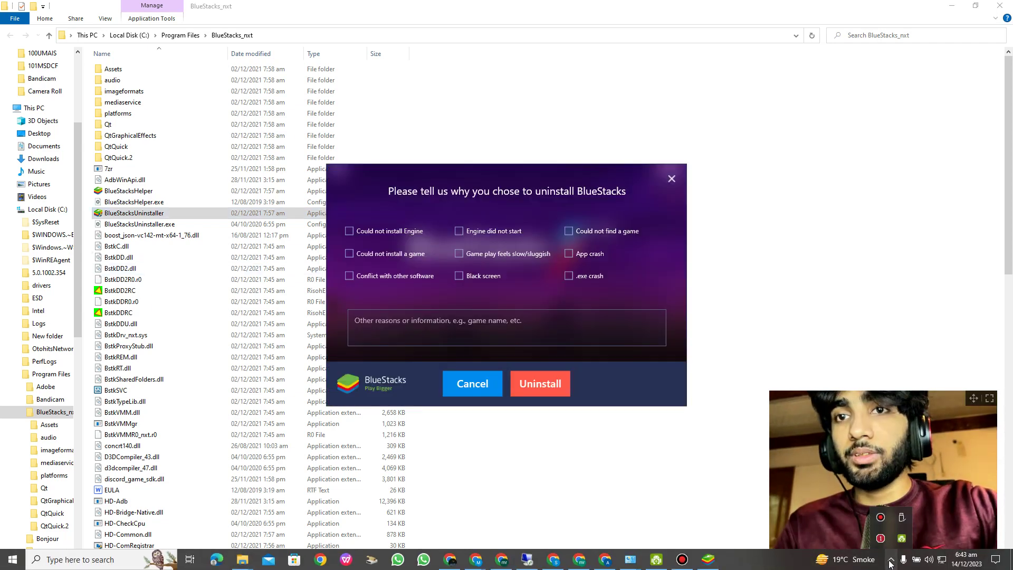
left_click(562, 375)
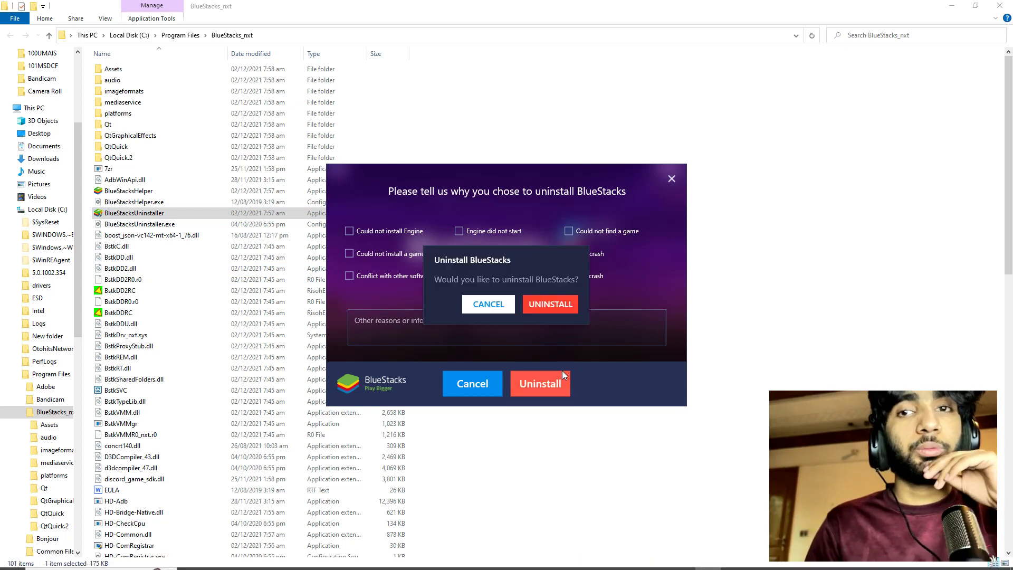
left_click(555, 306)
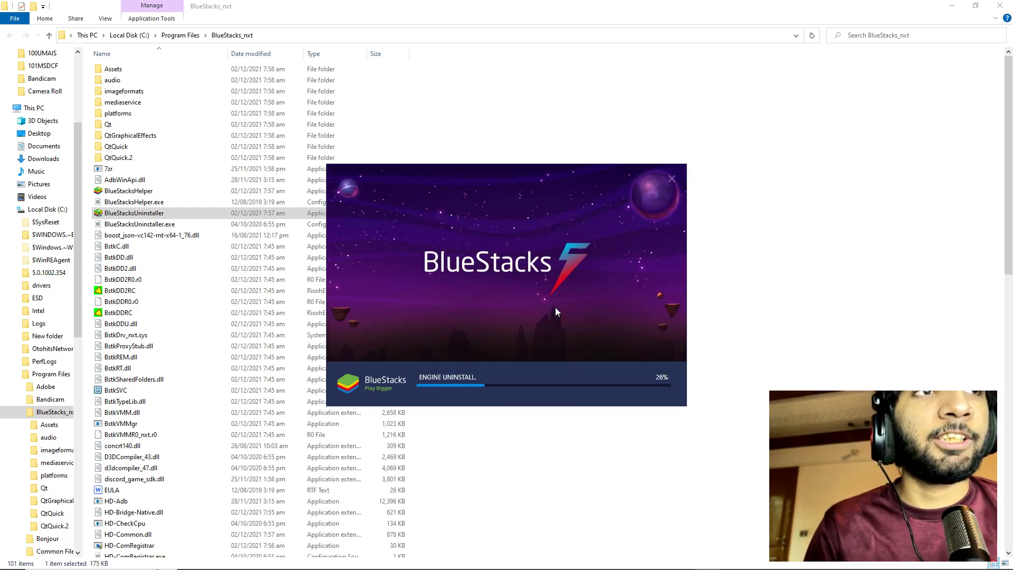
Minimize the BlueStacks_nxt folder window and move the BlueStacks 5 Properties dialog away from the uninstaller.
left_click(953, 5)
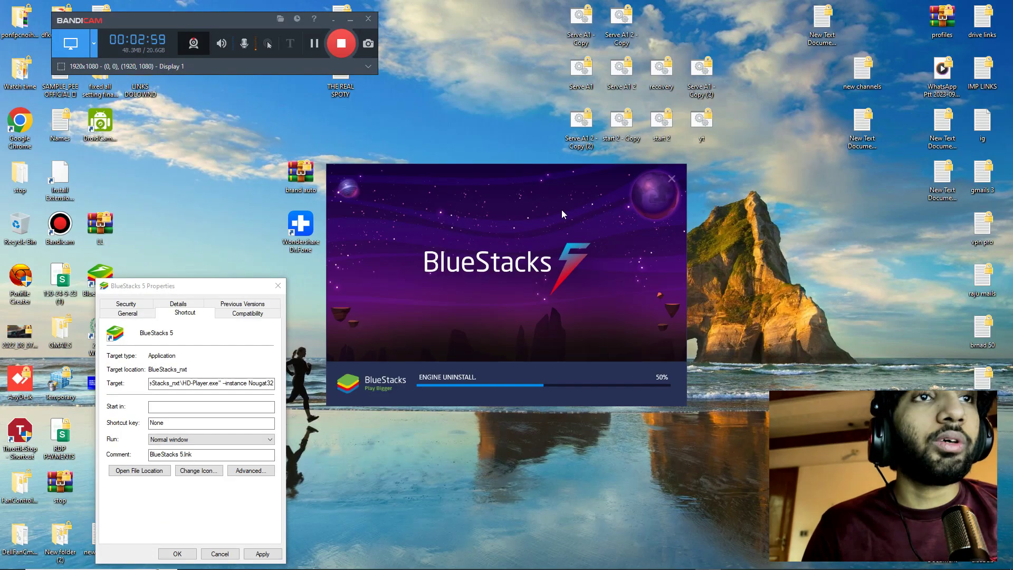
left_click_drag(245, 291, 200, 214)
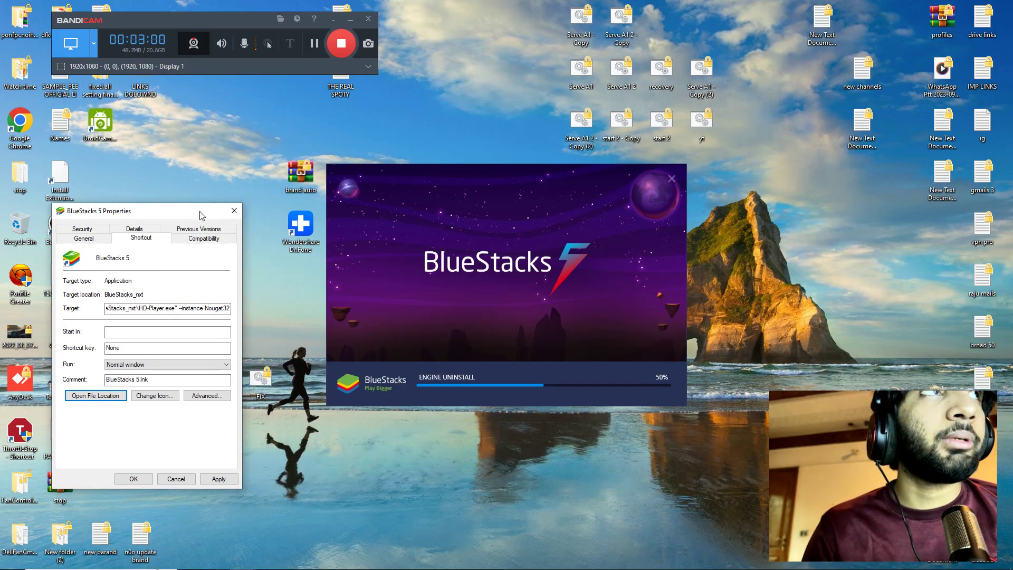
Close the BlueStacks 5 Properties dialog and the finished uninstaller, and check whether the Recycle Bin needs emptying.
left_click(234, 216)
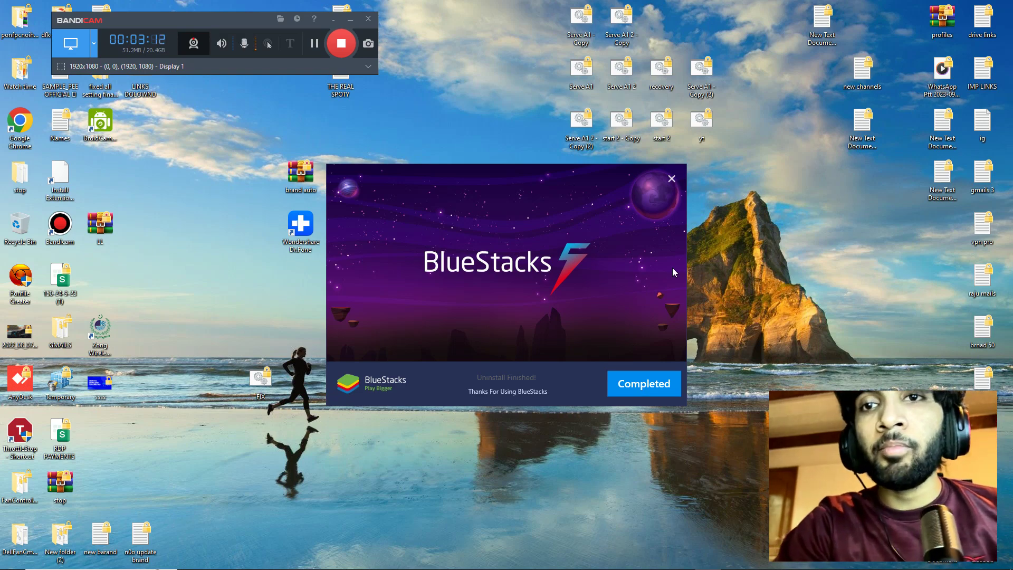
left_click(671, 179)
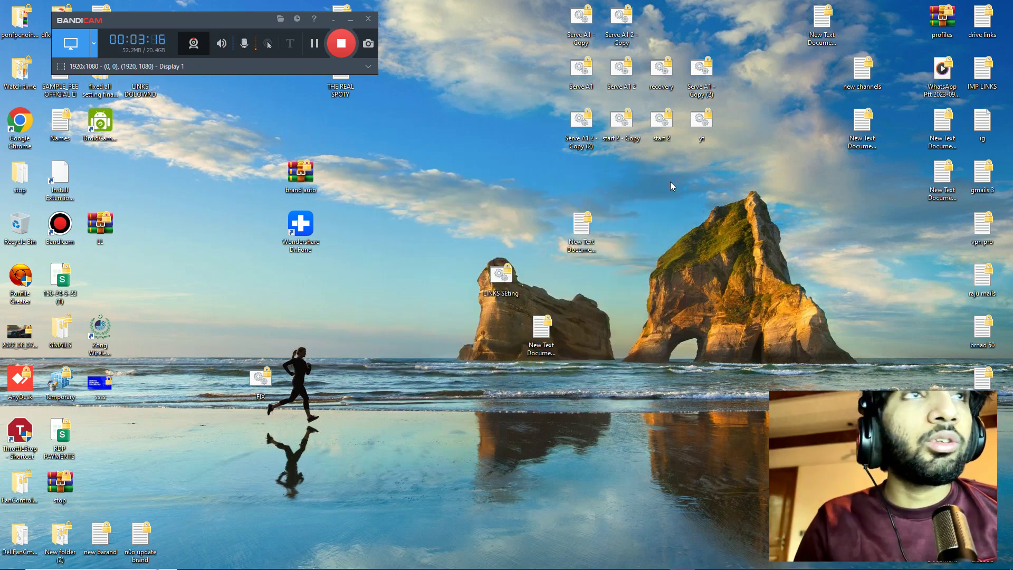
right_click(25, 232)
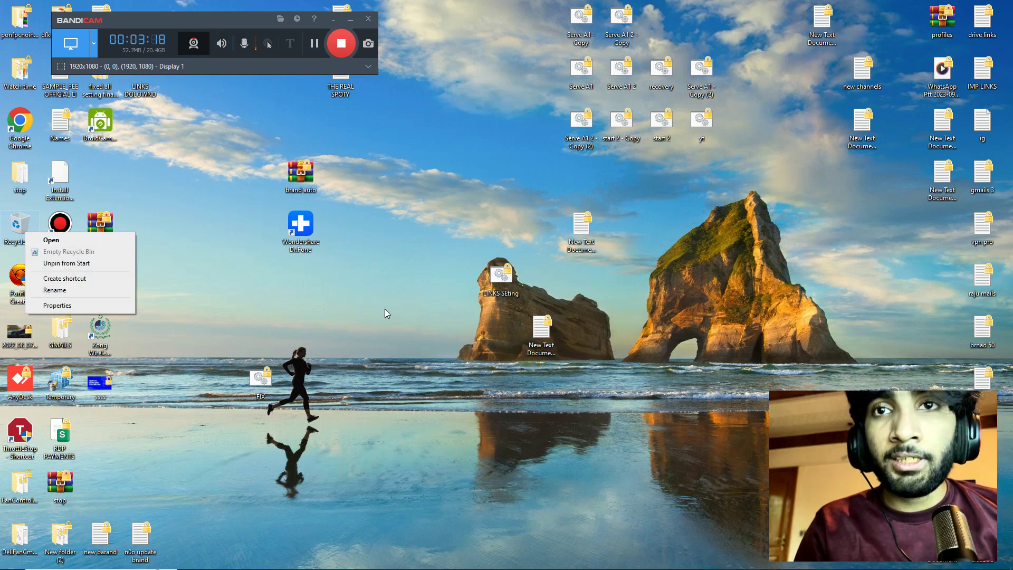
left_click(444, 498)
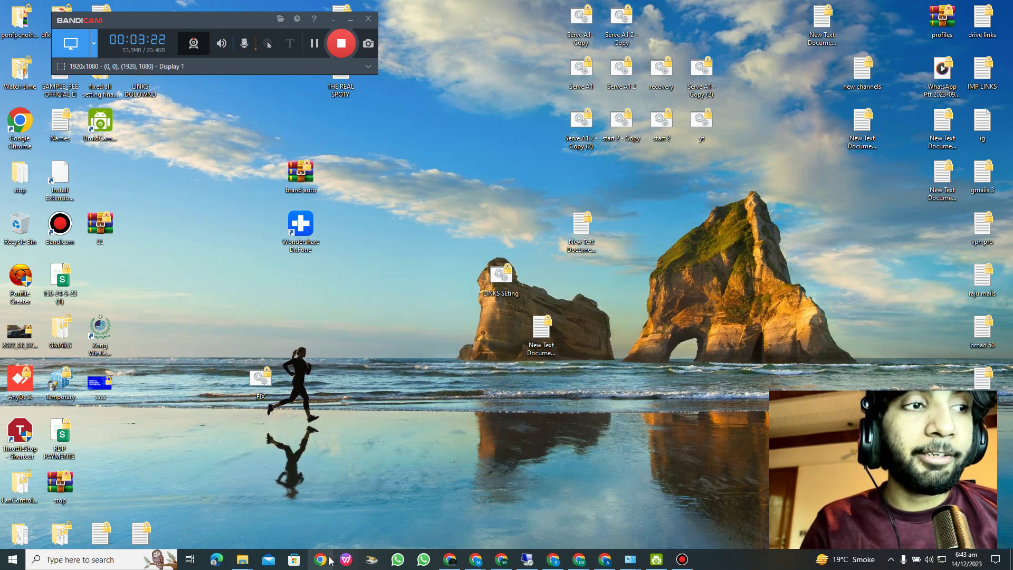
Bring back the BlueStacks_nxt folder window, go to This PC and open the properties of Local Disk (C:).
mouse_move(245, 562)
left_click(294, 507)
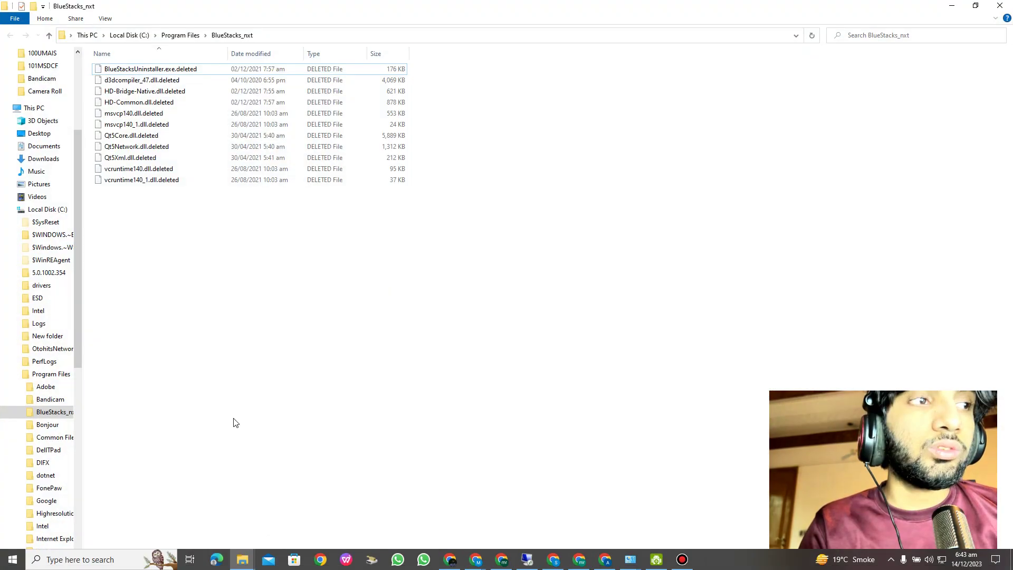
left_click(37, 107)
right_click(165, 151)
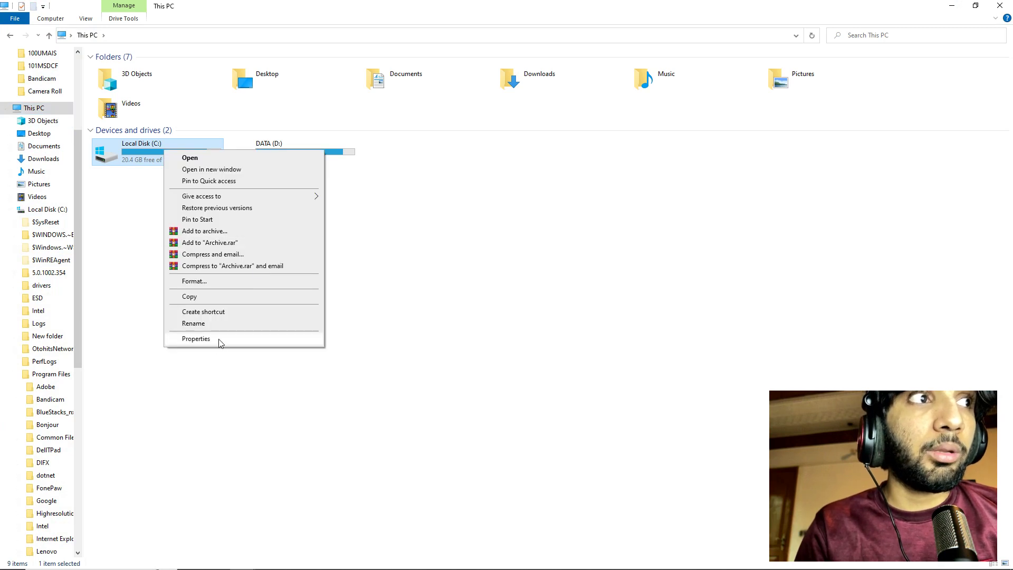
left_click(221, 340)
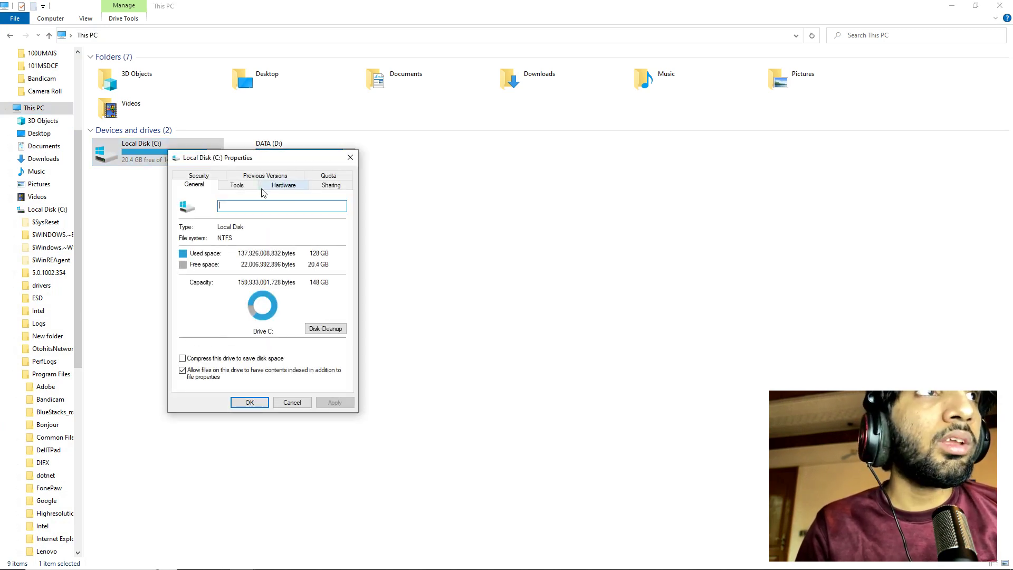
Look through the Tools, Hardware and Security pages of the Local Disk (C:) properties for a cleanup option, and close the dialog.
left_click(239, 187)
left_click(284, 186)
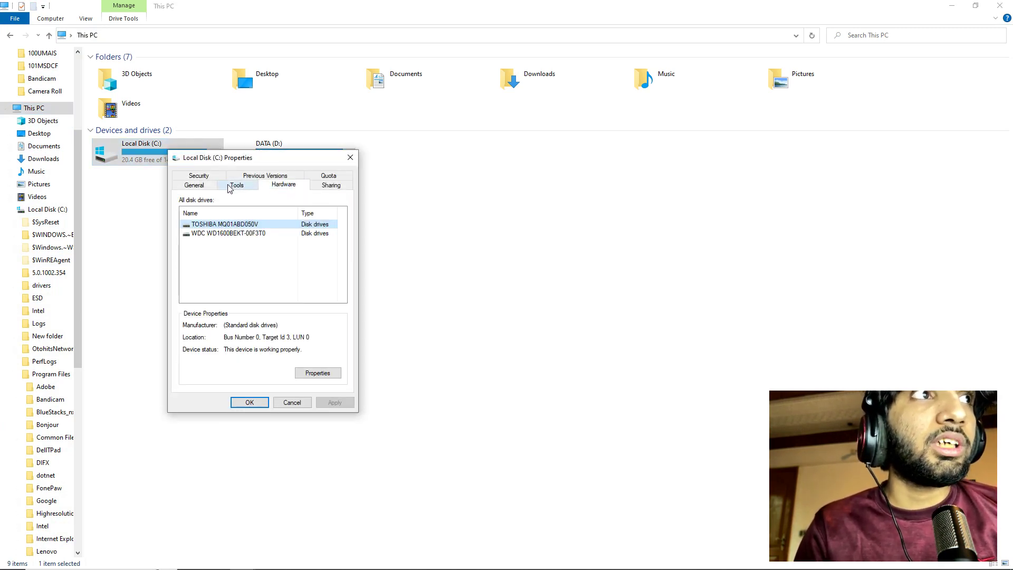
left_click(237, 185)
left_click(194, 185)
left_click(198, 175)
left_click(260, 186)
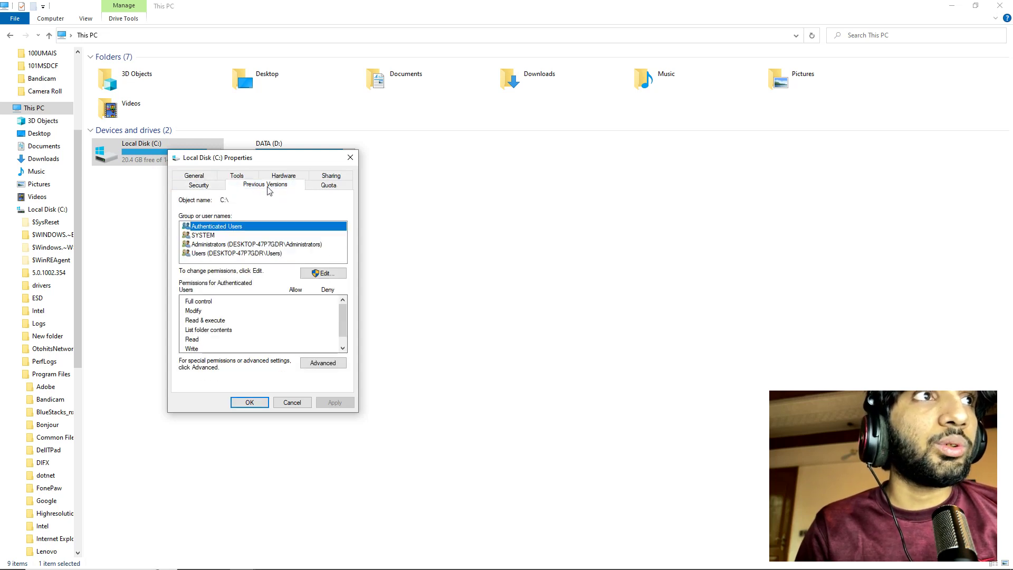
left_click(283, 176)
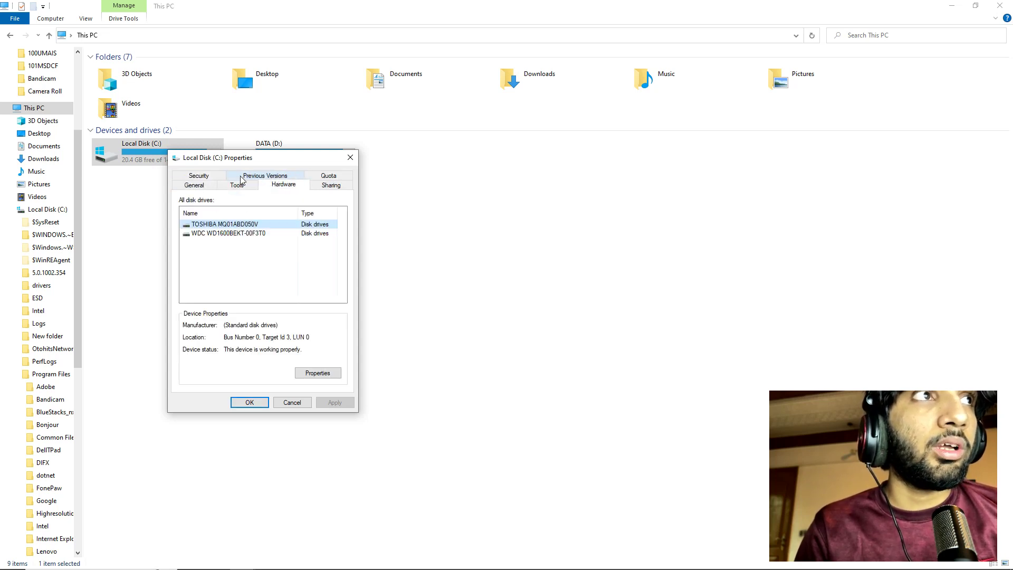
left_click(251, 403)
Open the properties of Local Disk (C:) and start Disk Cleanup for the drive.
right_click(136, 156)
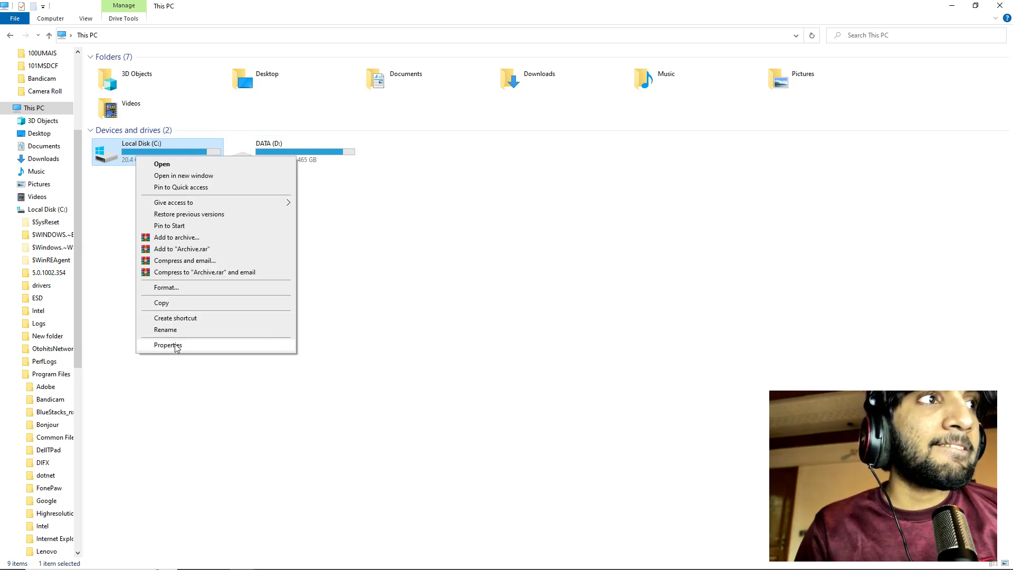
left_click(177, 344)
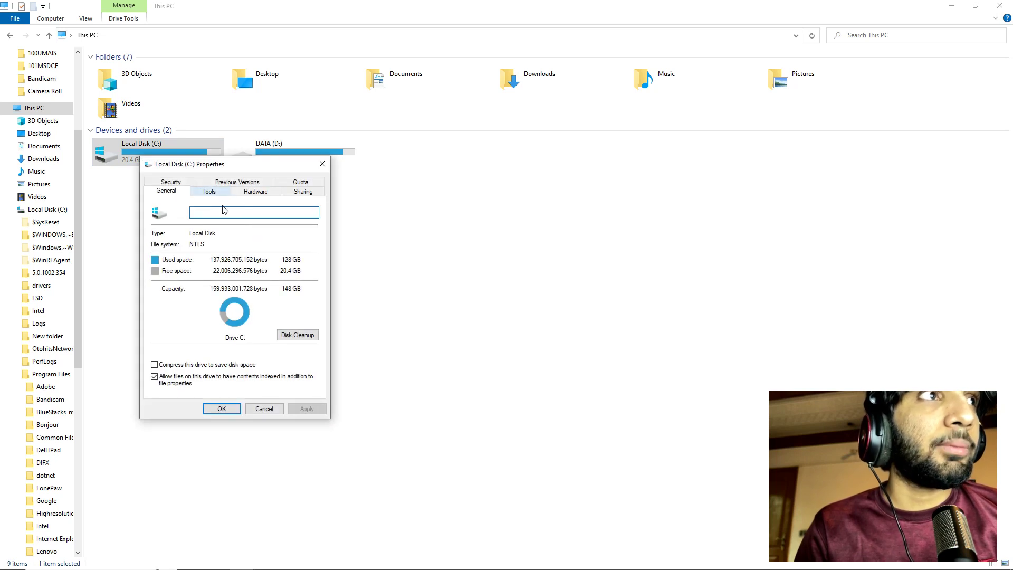
left_click(294, 336)
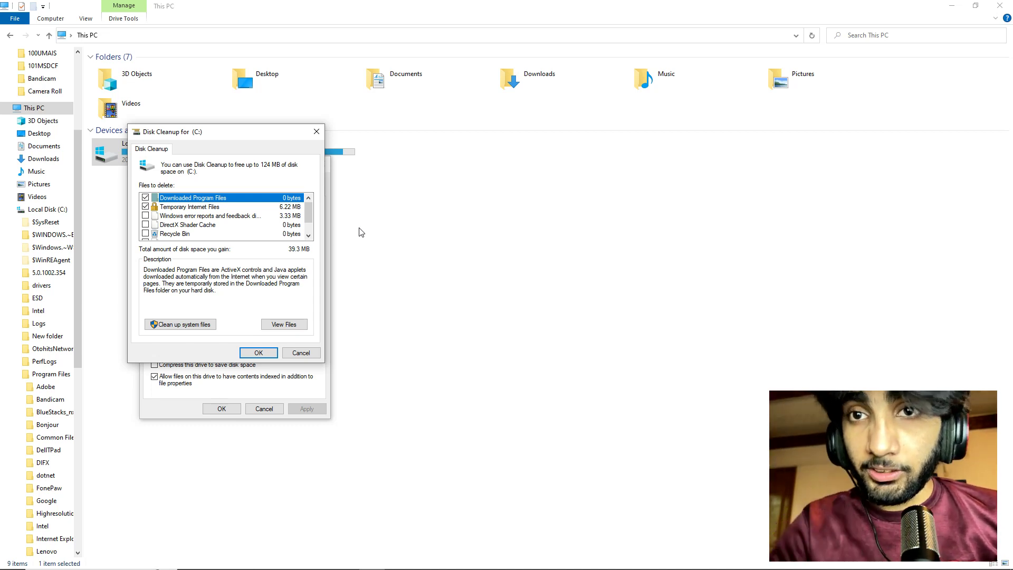
Include Temporary files, Recycle Bin, DirectX Shader Cache and Windows error reports in the cleanup, and permanently delete all the selected files.
scroll(166, 232, "down", 1)
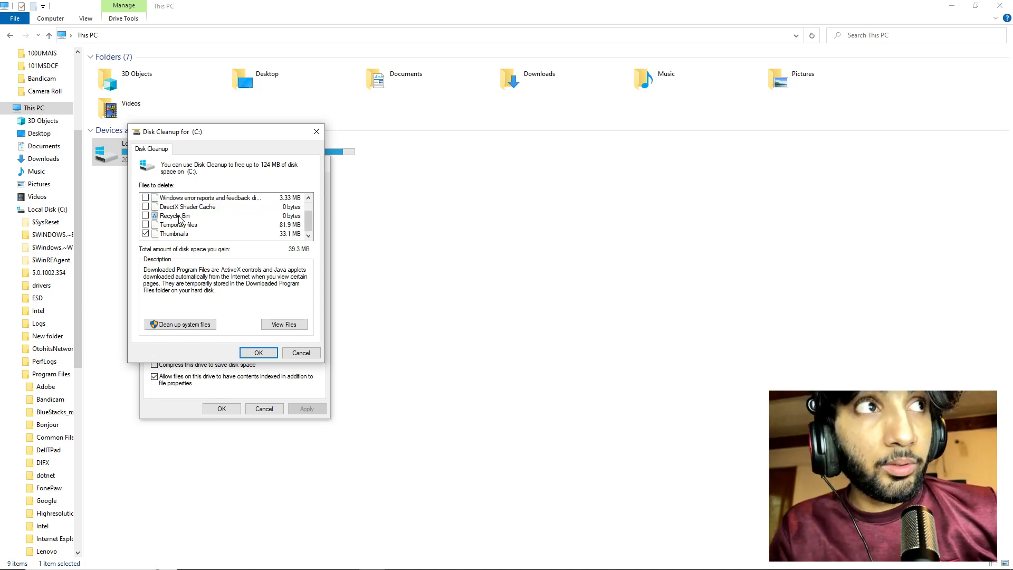
left_click(159, 226)
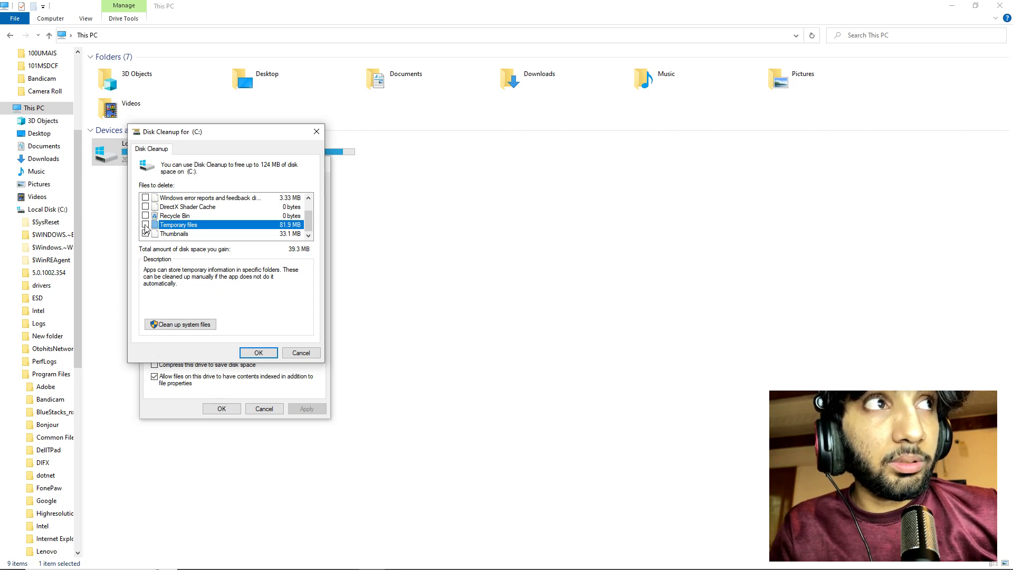
left_click(146, 224)
left_click(145, 206)
left_click(146, 198)
scroll(146, 214, "up", 1)
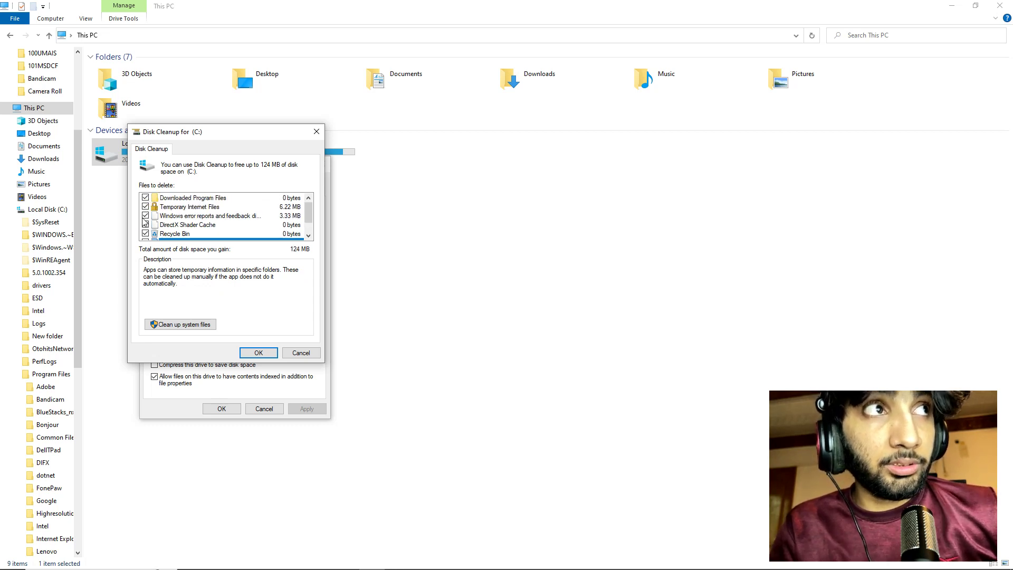
left_click(258, 352)
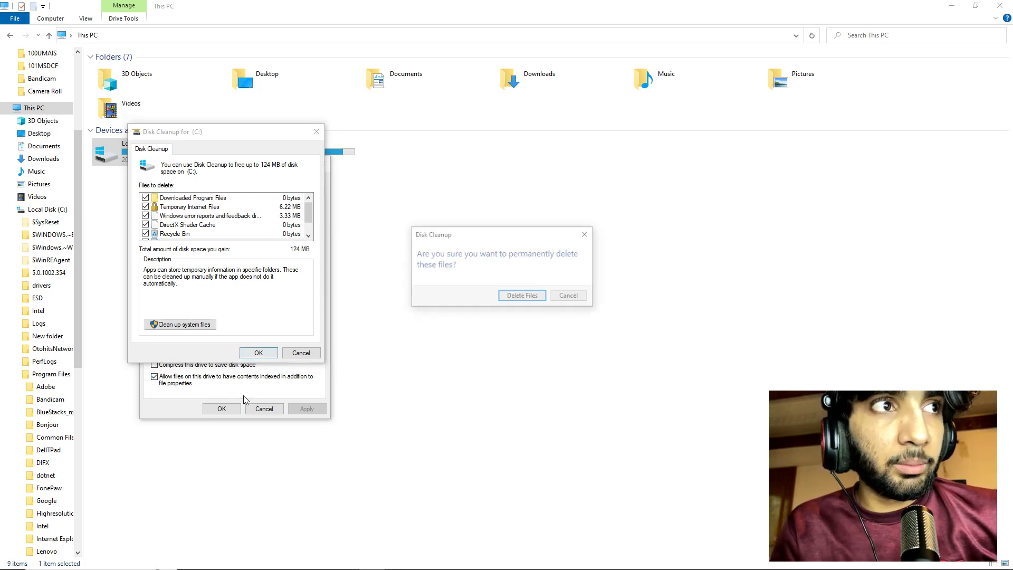
left_click(534, 297)
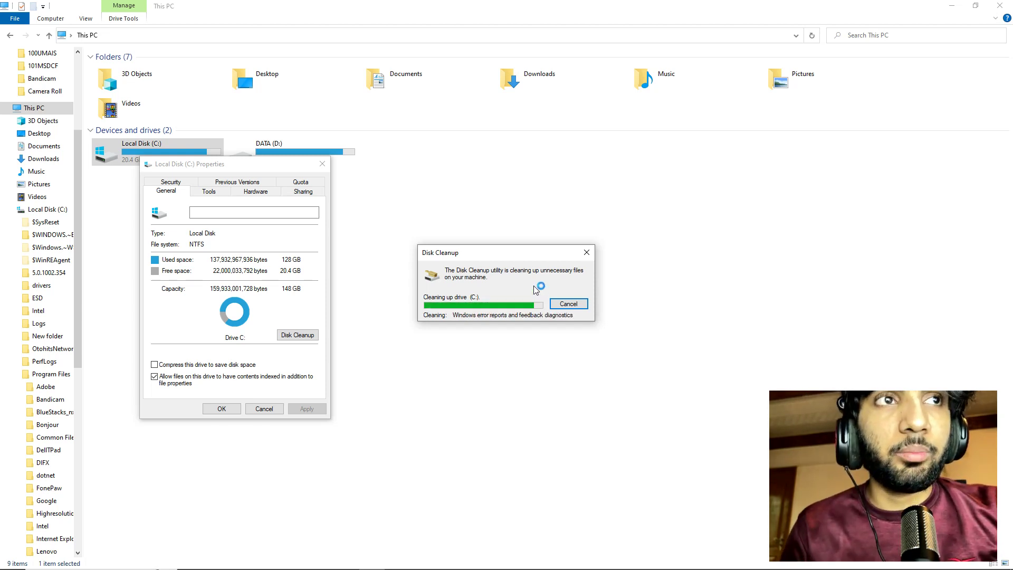
Move the Disk Cleanup progress window aside, close the Local Disk (C:) Properties dialog and return to the desktop.
left_click_drag(497, 260, 474, 203)
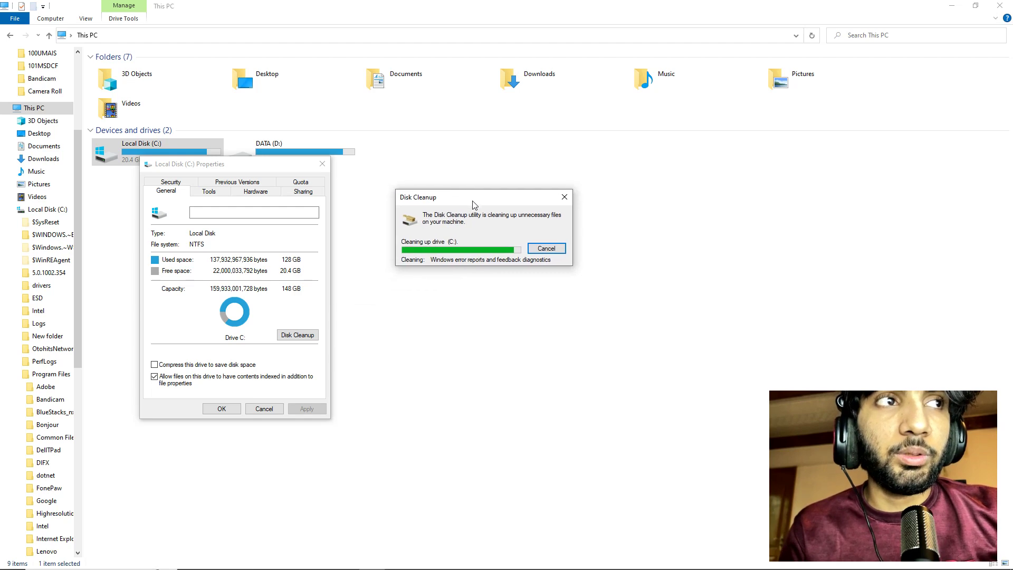
left_click(222, 409)
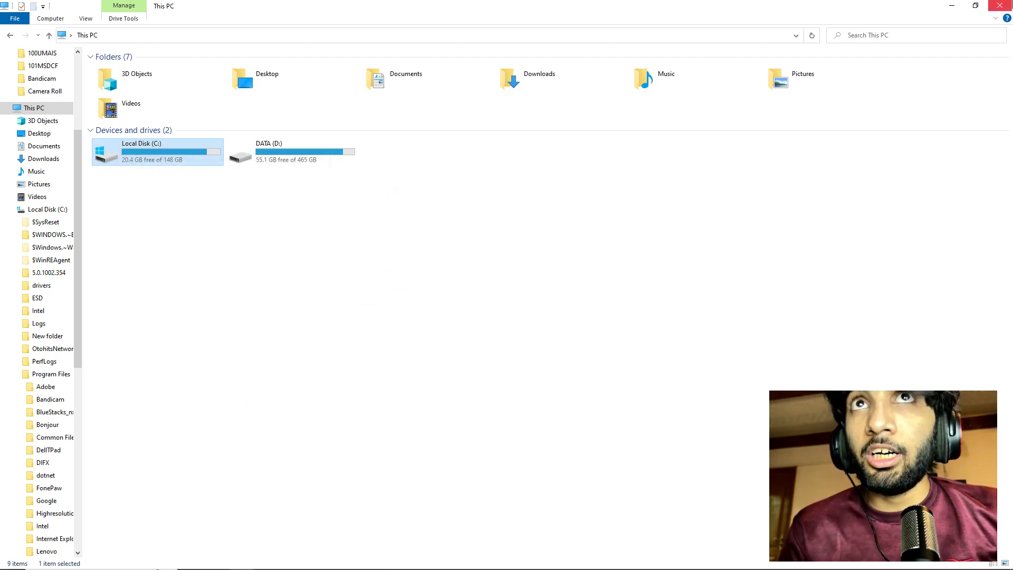
key("super+d")
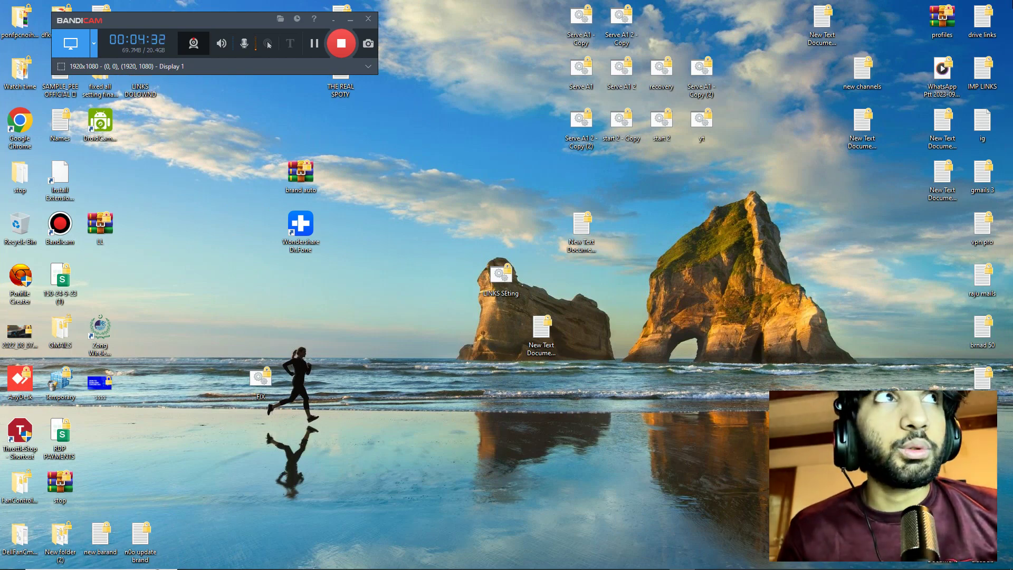